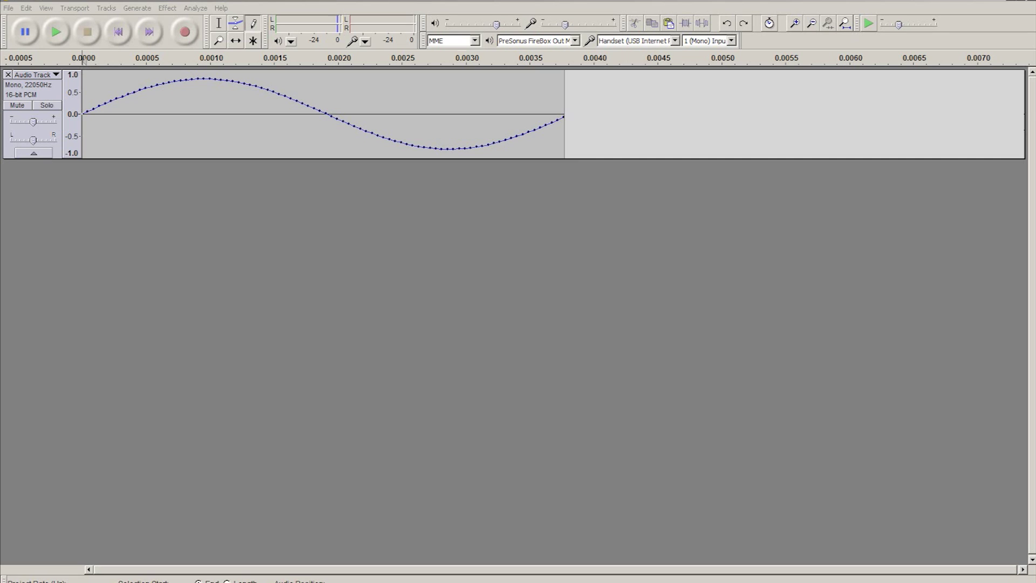
# - Delete the existing sine-wave track and open the tone generator
pyautogui.hotkey('alt', 'Tab')
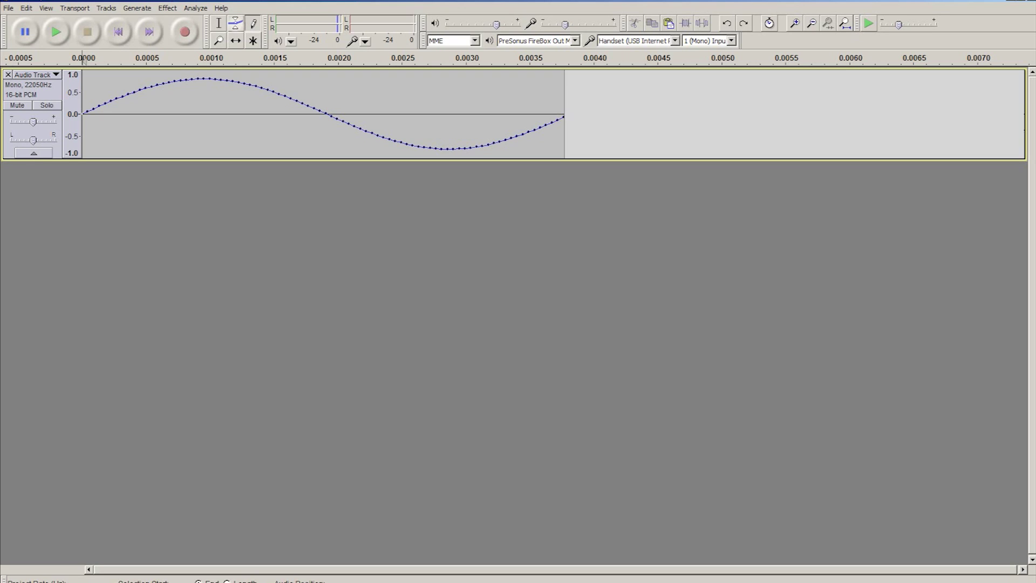
pyautogui.click(219, 23)
pyautogui.click(8, 75)
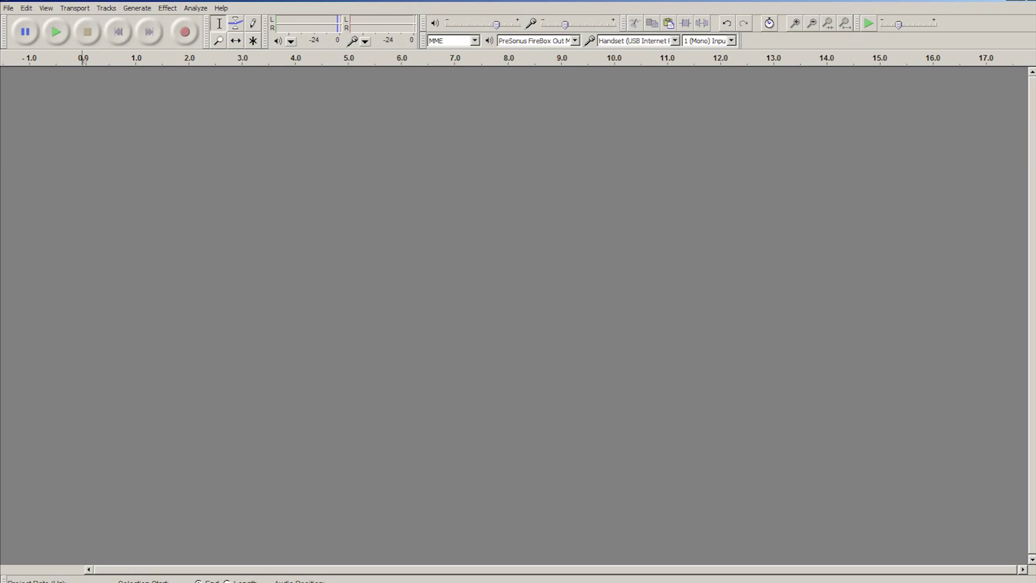
pyautogui.click(138, 8)
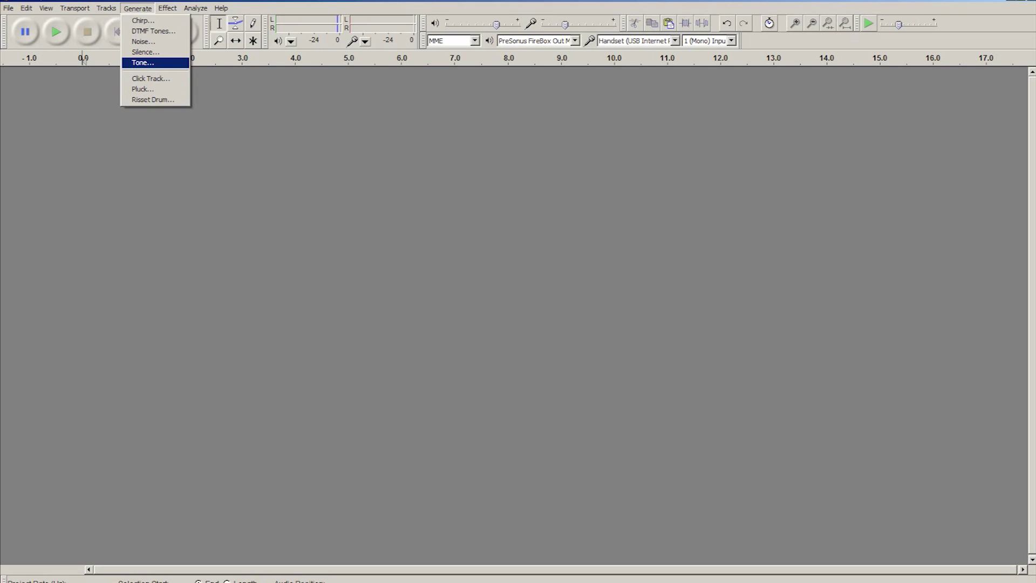
pyautogui.press('Return')
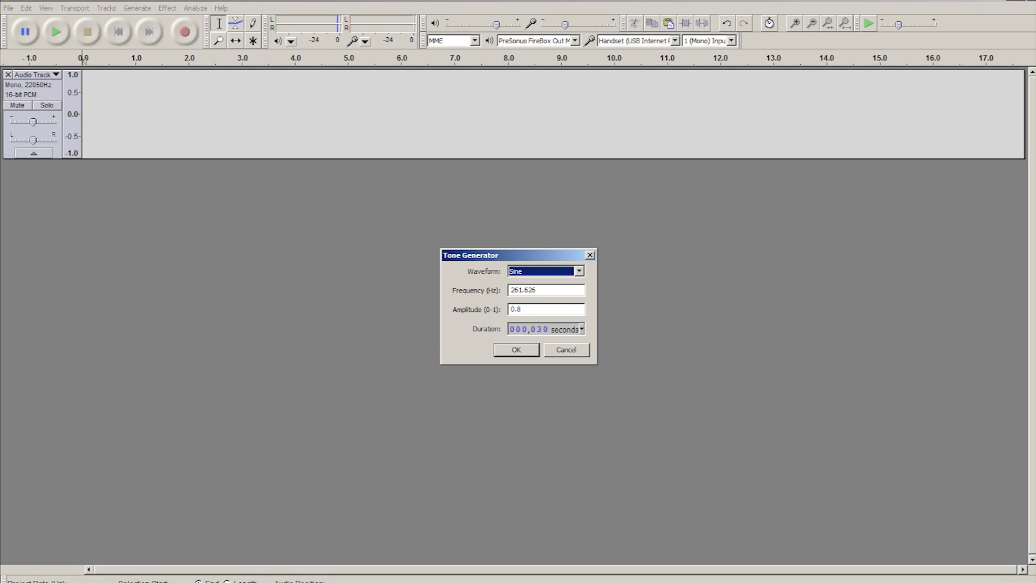
pyautogui.hotkey('alt', 'Down')
pyautogui.click(579, 271)
pyautogui.click(579, 271)
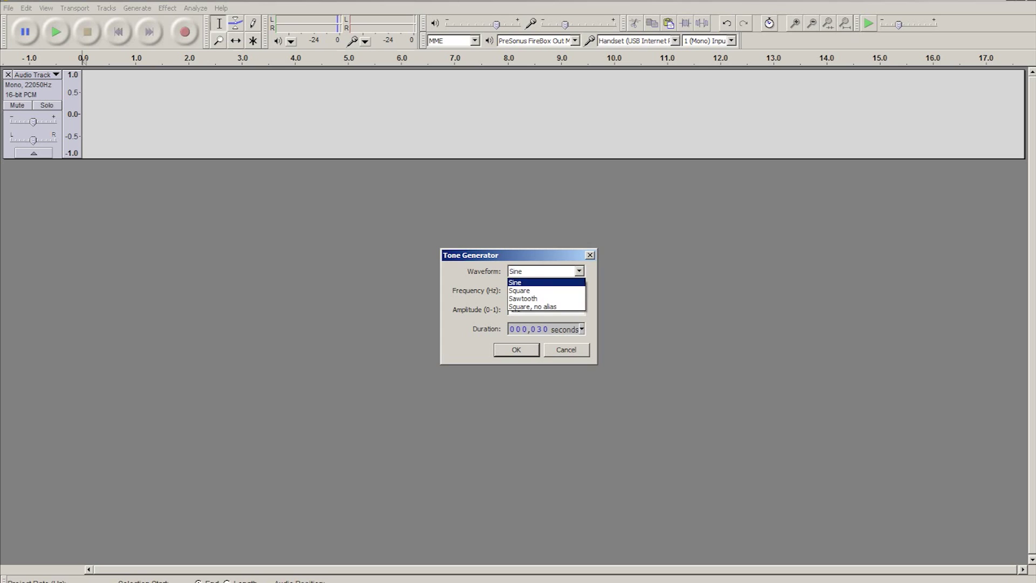
pyautogui.press('Down')
pyautogui.press('Down')
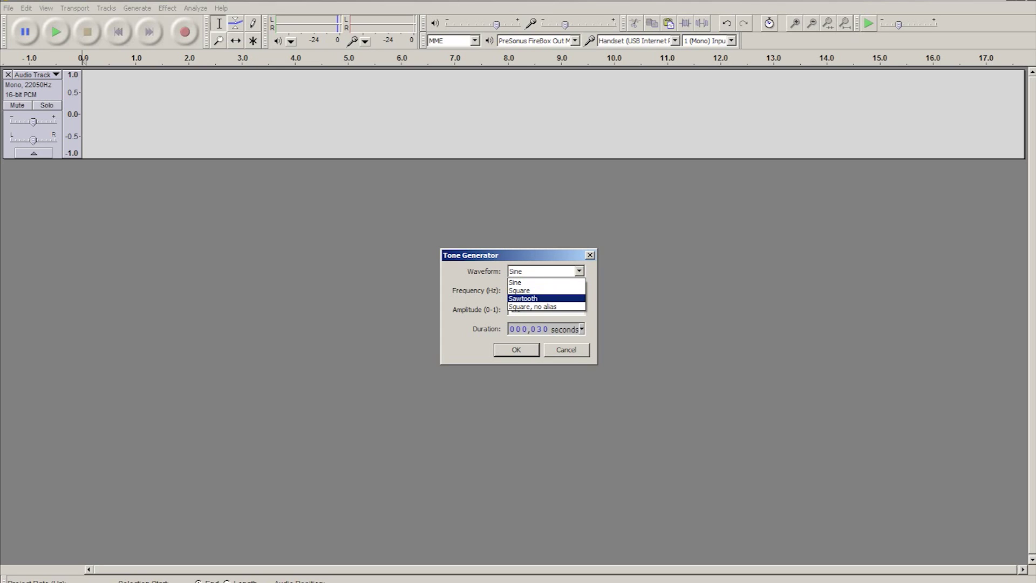
pyautogui.press('Return')
pyautogui.hotkey('alt', 'Down')
pyautogui.press('Up')
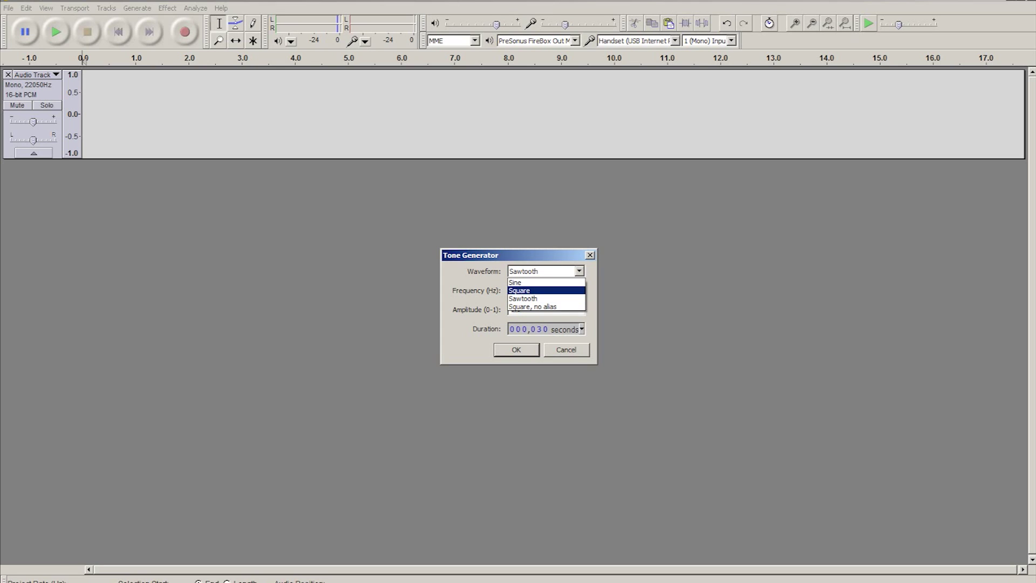
pyautogui.click(546, 282)
# - Generate a 30-second square-wave tone at 261.626 Hz with an amplitude of 0.8
pyautogui.click(579, 271)
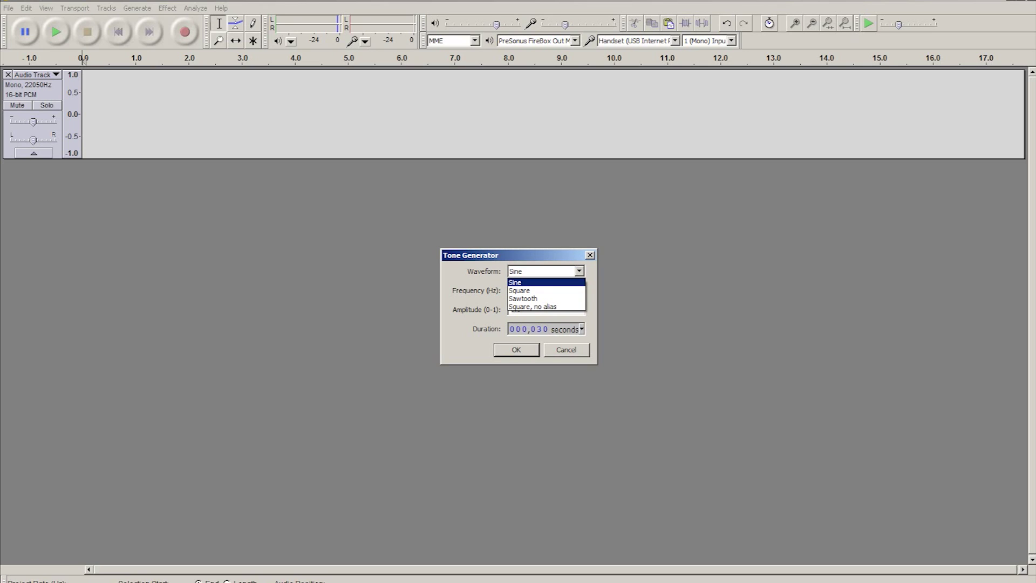
pyautogui.press('Down')
pyautogui.press('Down')
pyautogui.press('Up')
pyautogui.press('Down')
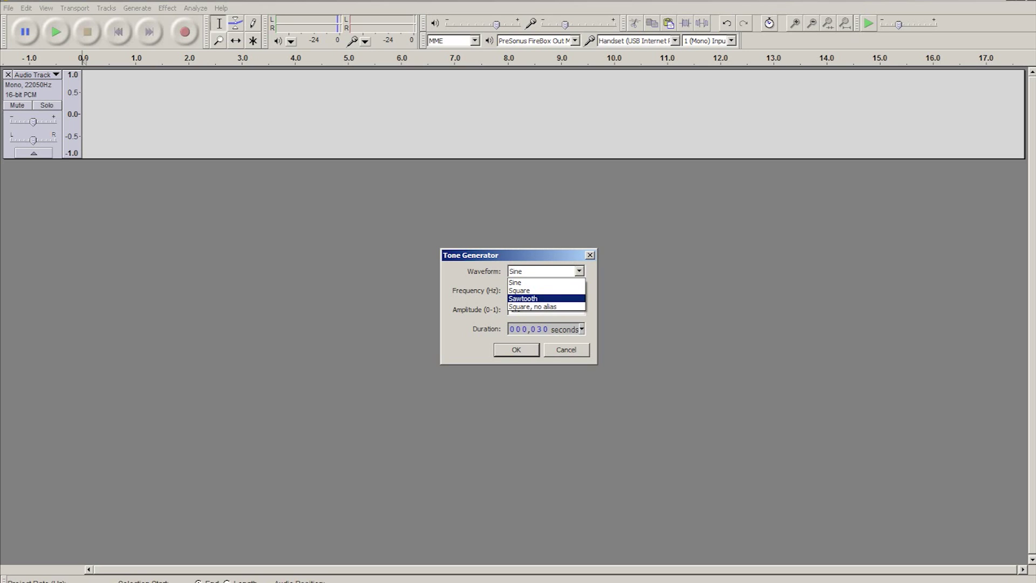
pyautogui.press('Down')
pyautogui.press('Up')
pyautogui.press('Up')
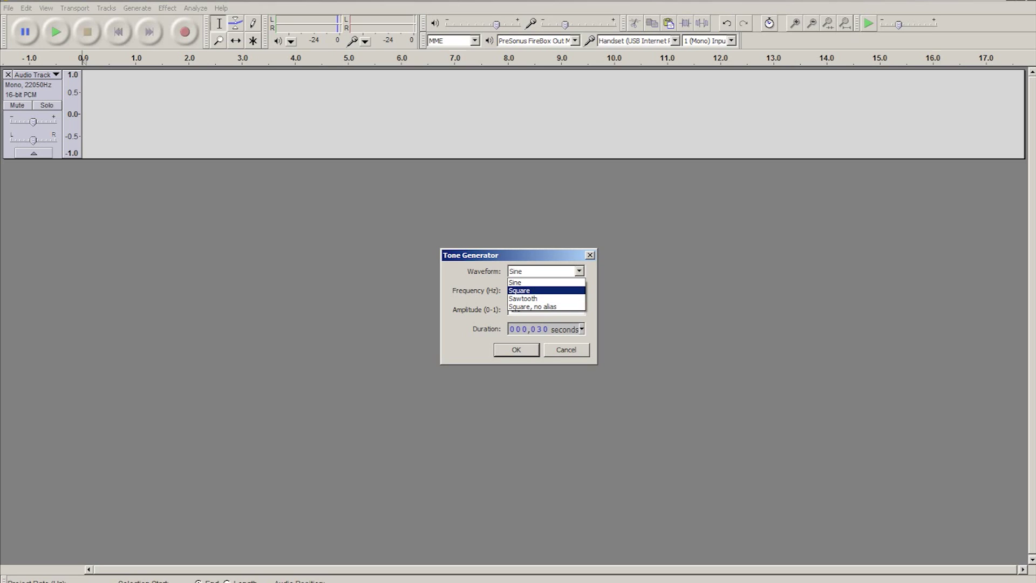
pyautogui.press('Return')
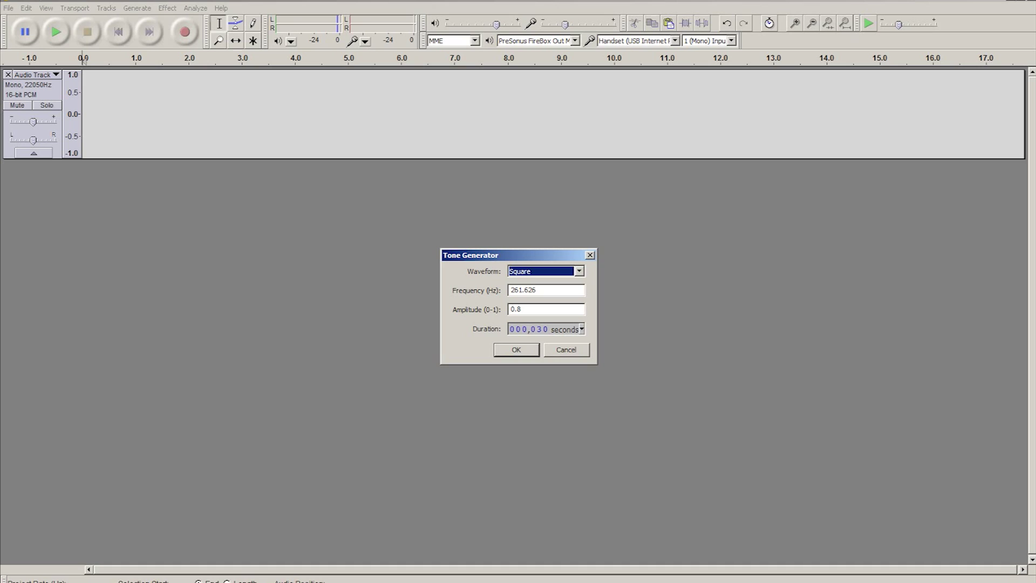
pyautogui.click(539, 290)
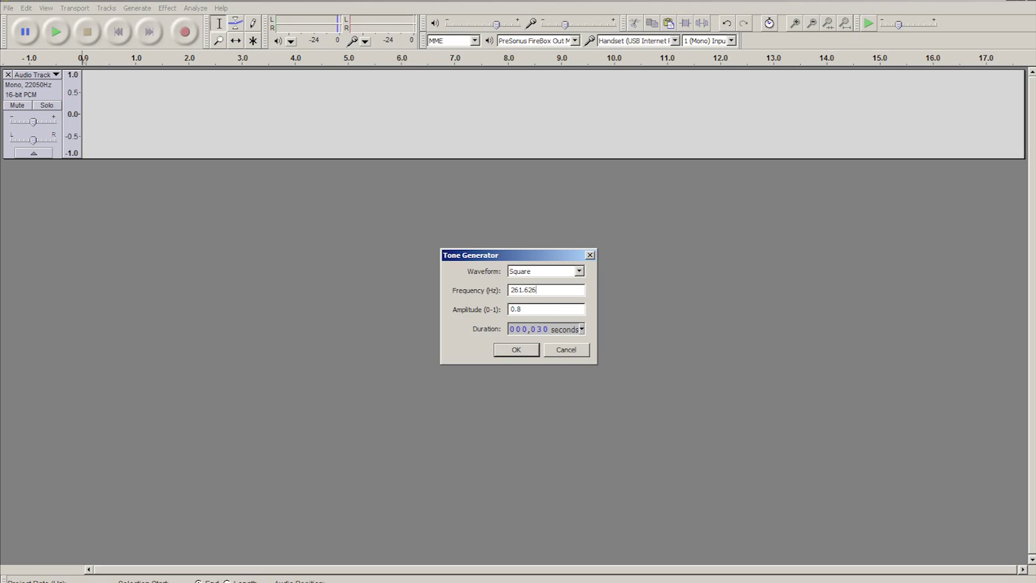
pyautogui.press('Tab')
pyautogui.press('Return')
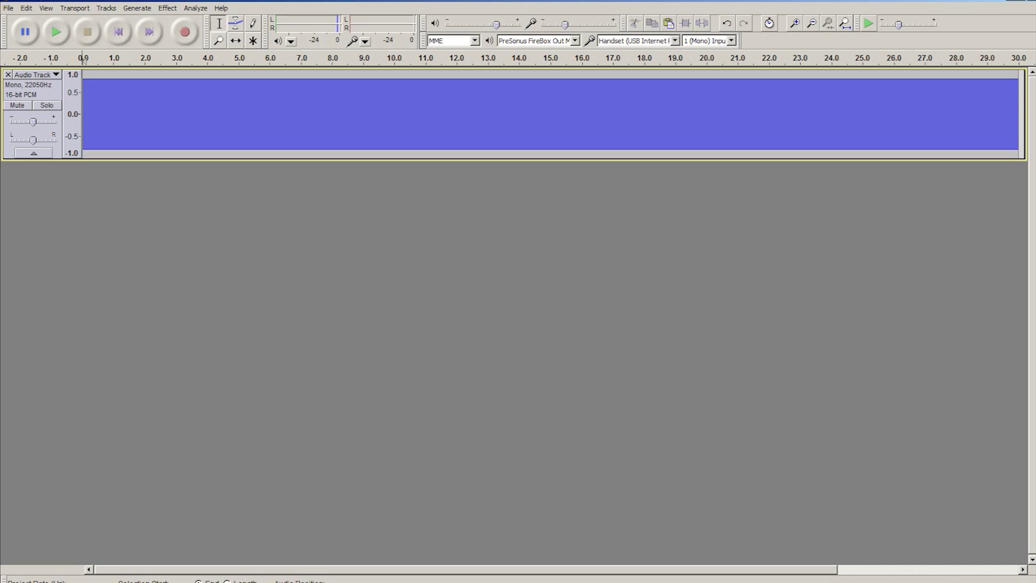
# - Trim the square-wave track to its first cycle, keeping the audio from 0 to about 0.0039 seconds
pyautogui.click(794, 24)
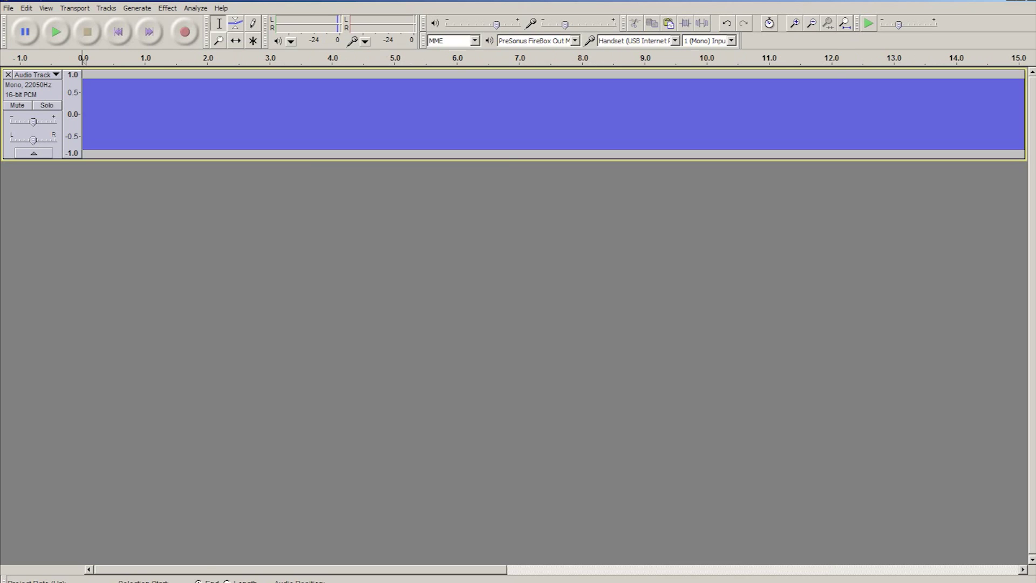
pyautogui.click(794, 24)
pyautogui.click(794, 23)
pyautogui.click(794, 23)
pyautogui.click(794, 23)
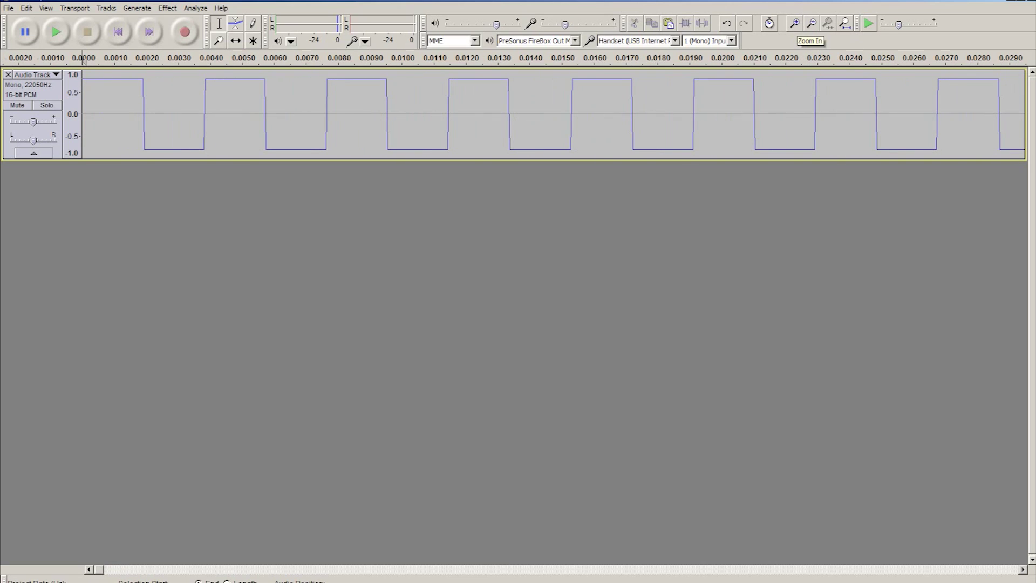
pyautogui.click(794, 24)
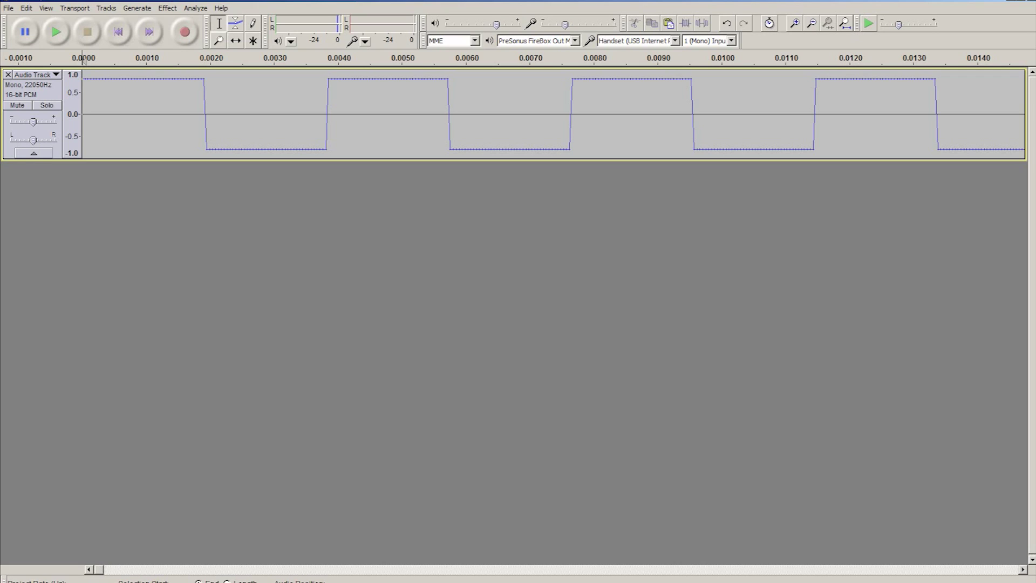
pyautogui.click(794, 24)
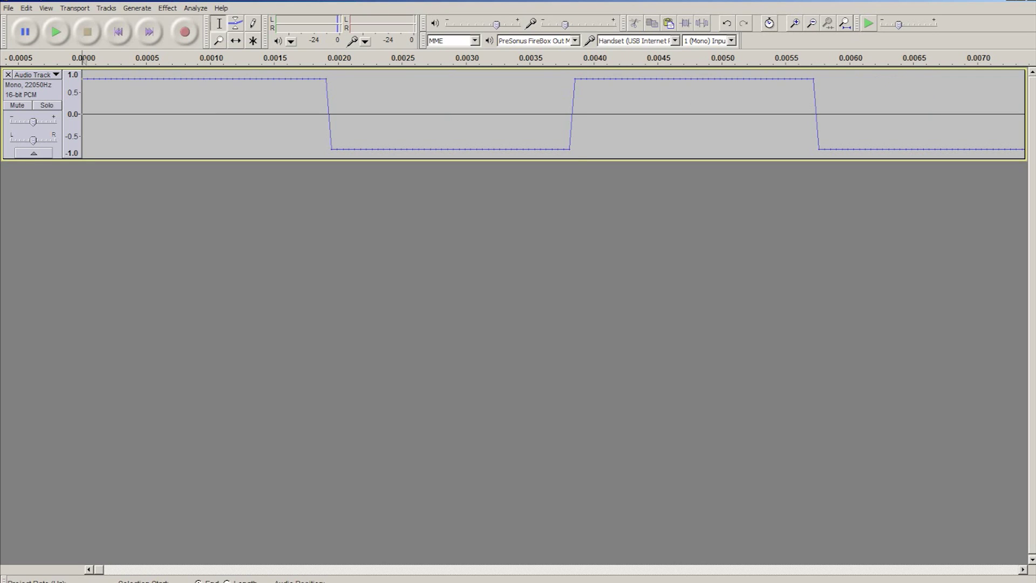
pyautogui.moveTo(572, 114); pyautogui.dragTo(515, 113)
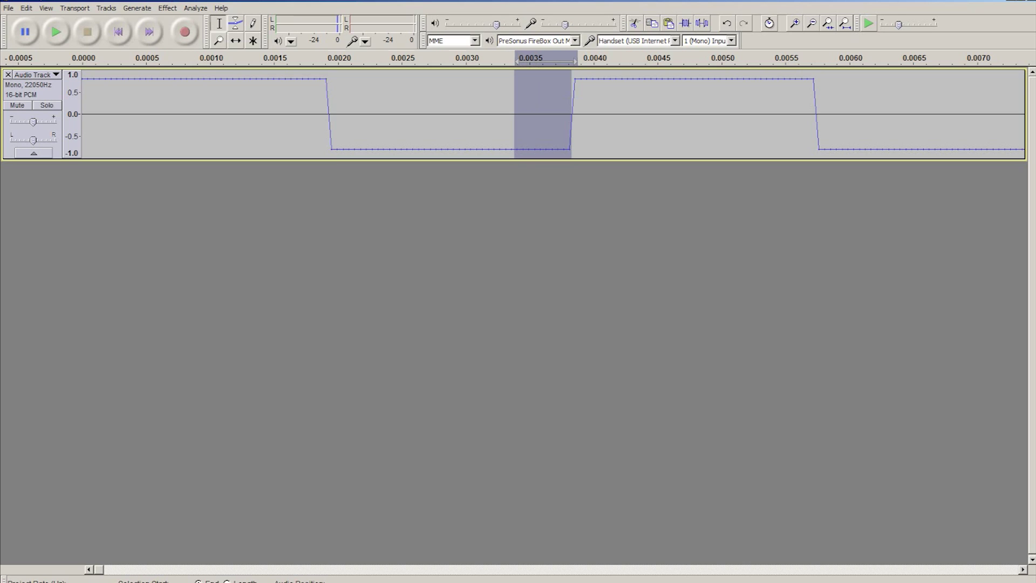
pyautogui.click(586, 113)
pyautogui.moveTo(580, 113); pyautogui.dragTo(82, 113)
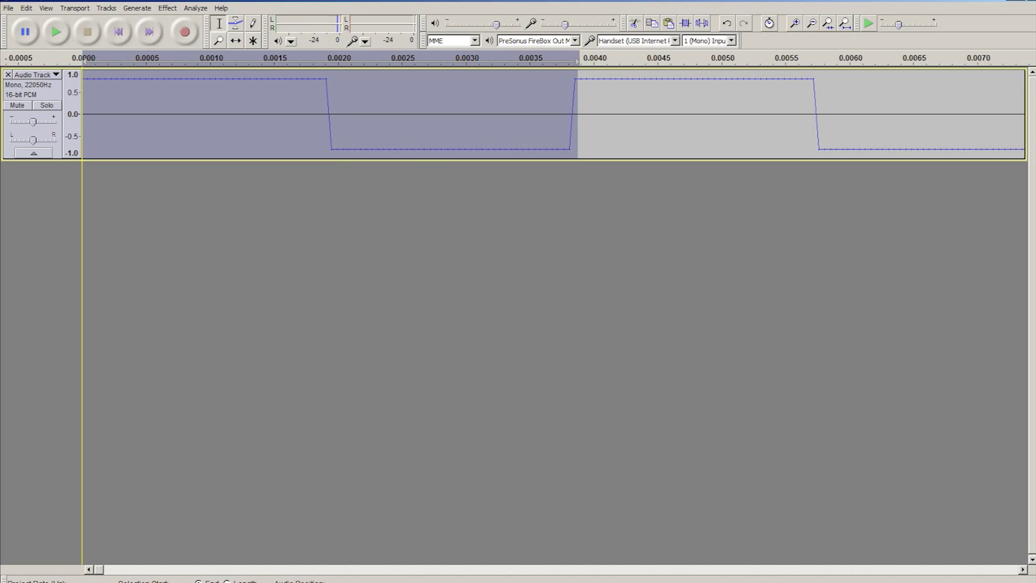
pyautogui.click(27, 8)
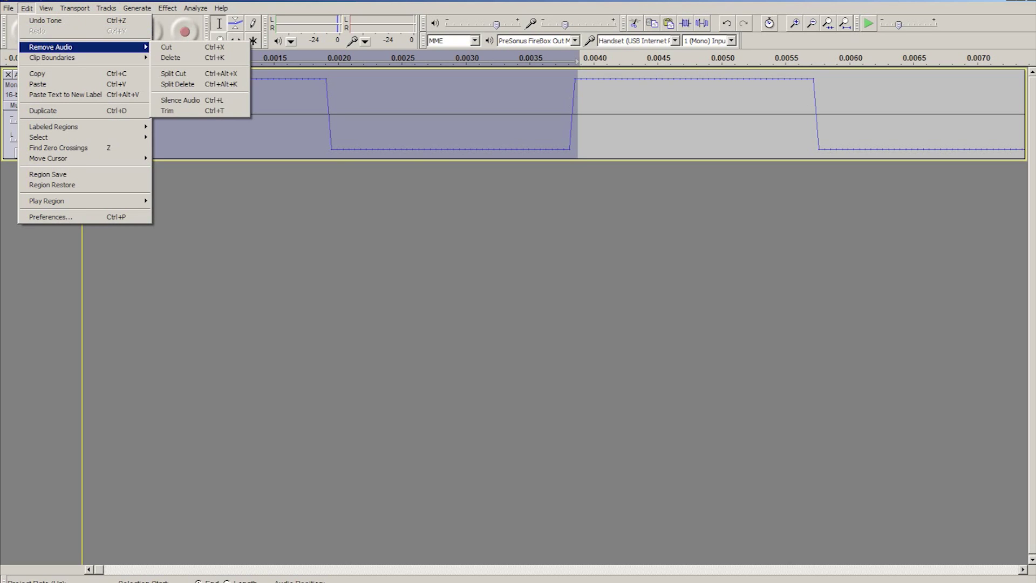
pyautogui.moveTo(50, 46)
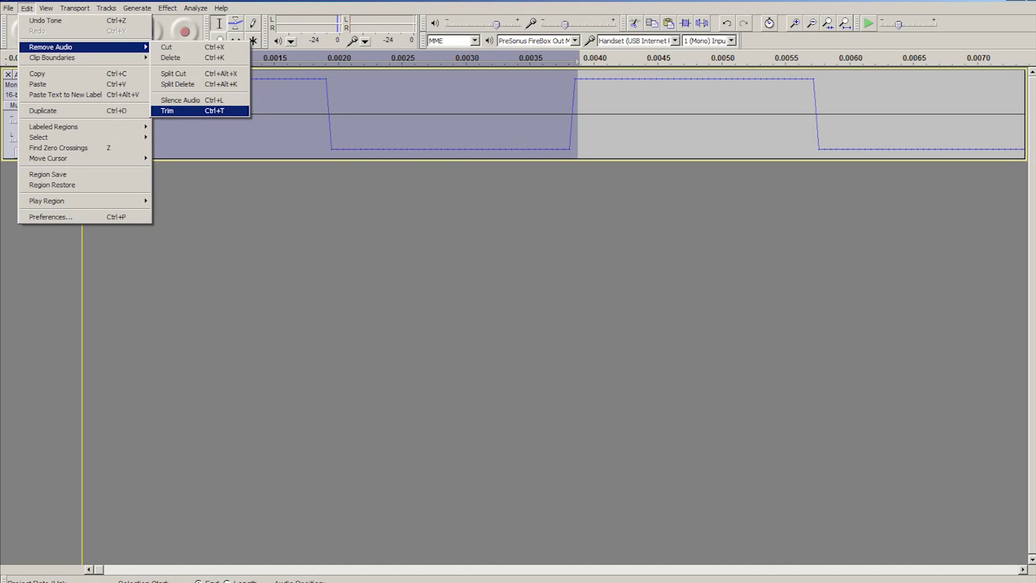
pyautogui.click(167, 111)
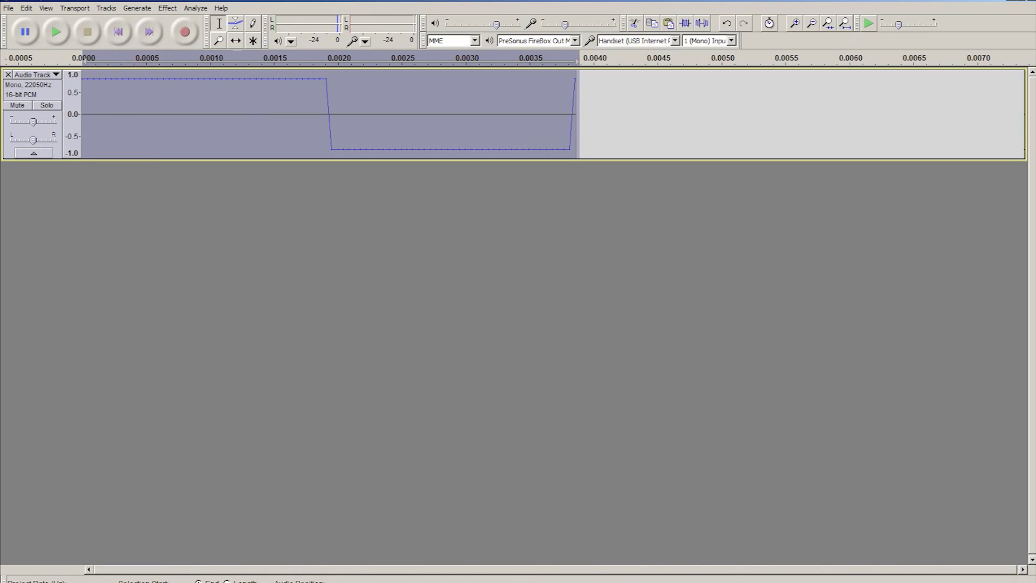
pyautogui.click(586, 115)
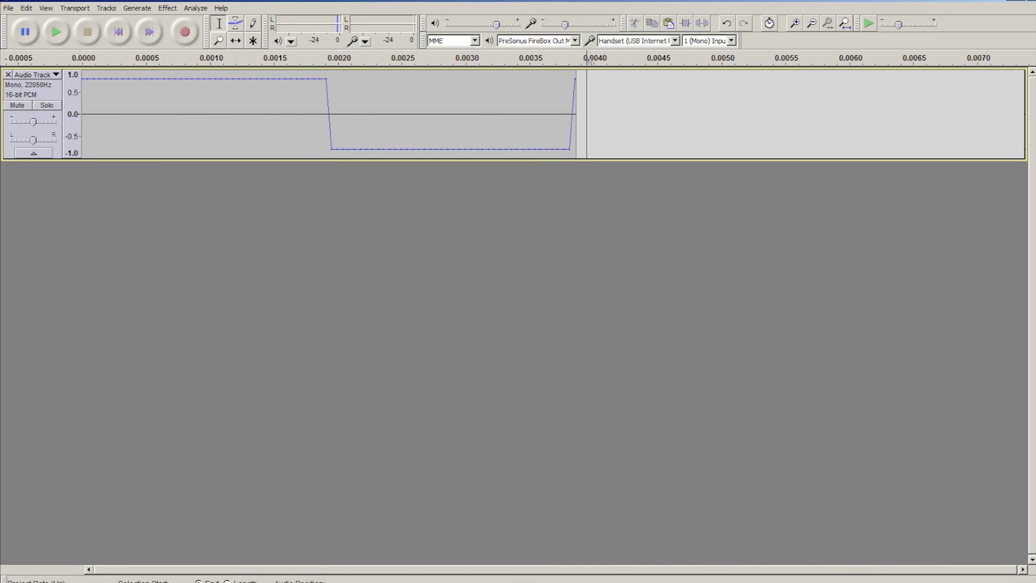
pyautogui.press('shift')
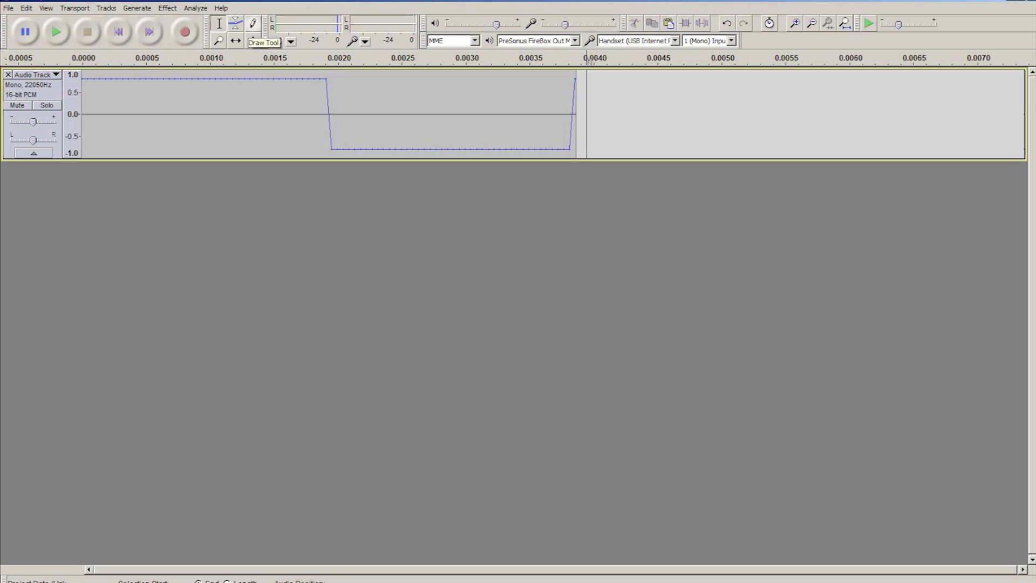
# - Redraw the square wave's samples between about 0.0004 and 0.0011 seconds at roughly 0.15 to 0.2 amplitude and play the cycle looped
pyautogui.click(252, 23)
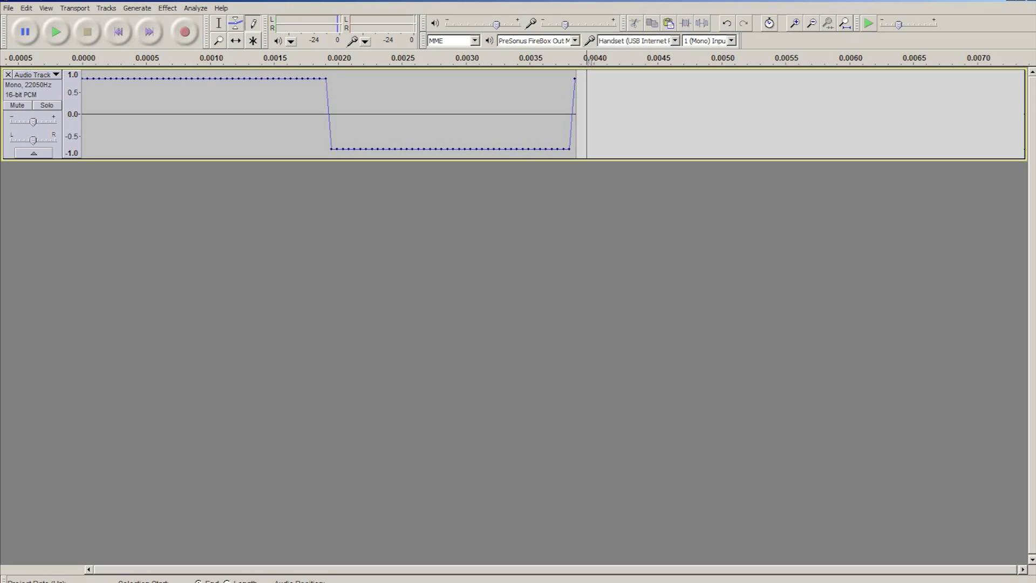
pyautogui.click(811, 23)
pyautogui.click(811, 23)
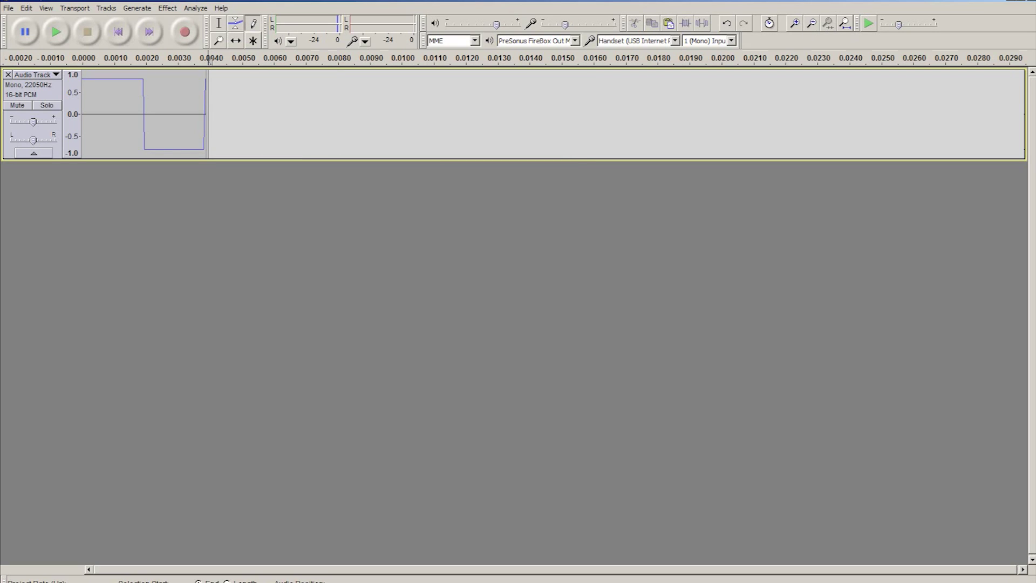
pyautogui.click(210, 111)
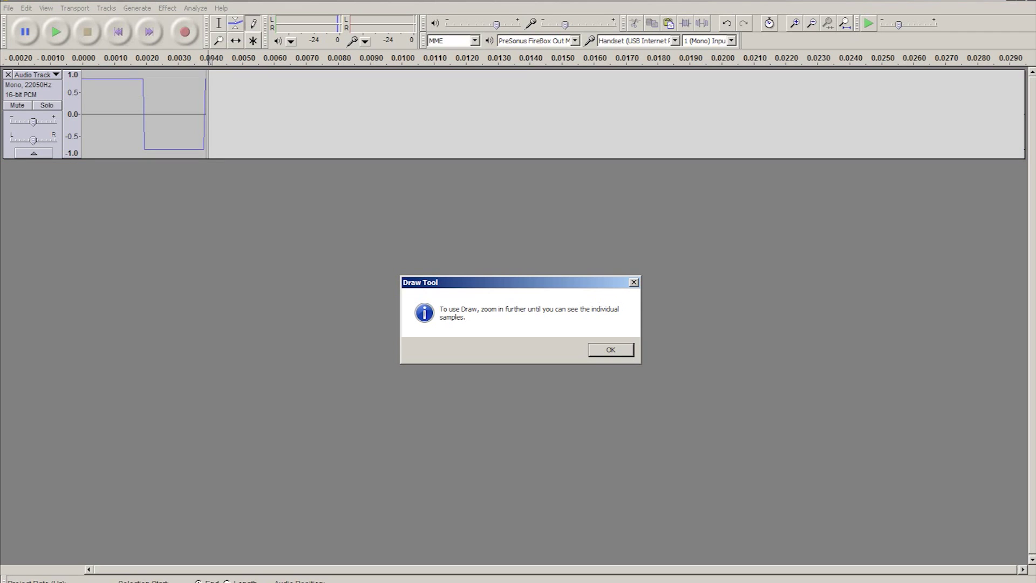
pyautogui.click(611, 350)
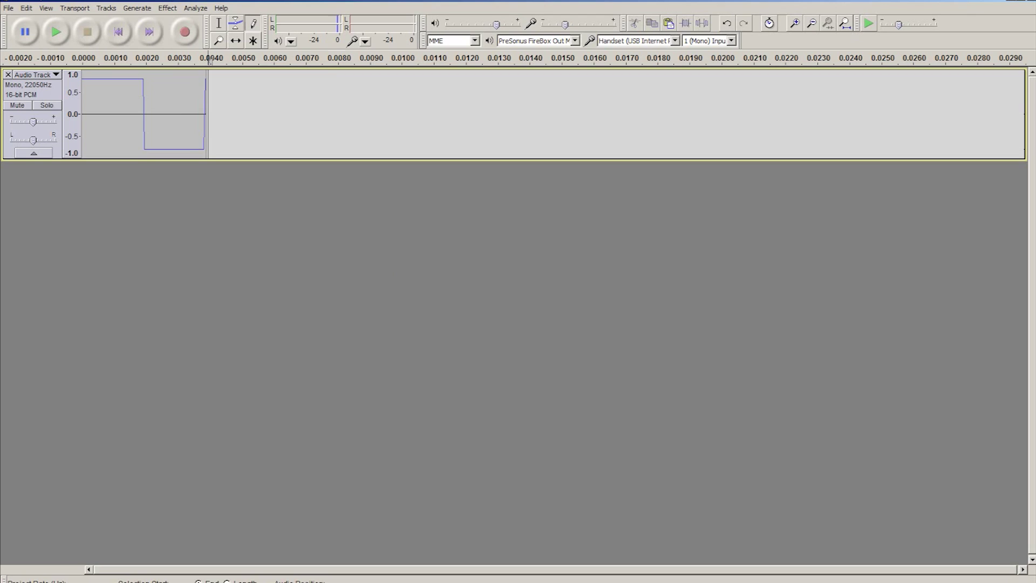
pyautogui.click(794, 23)
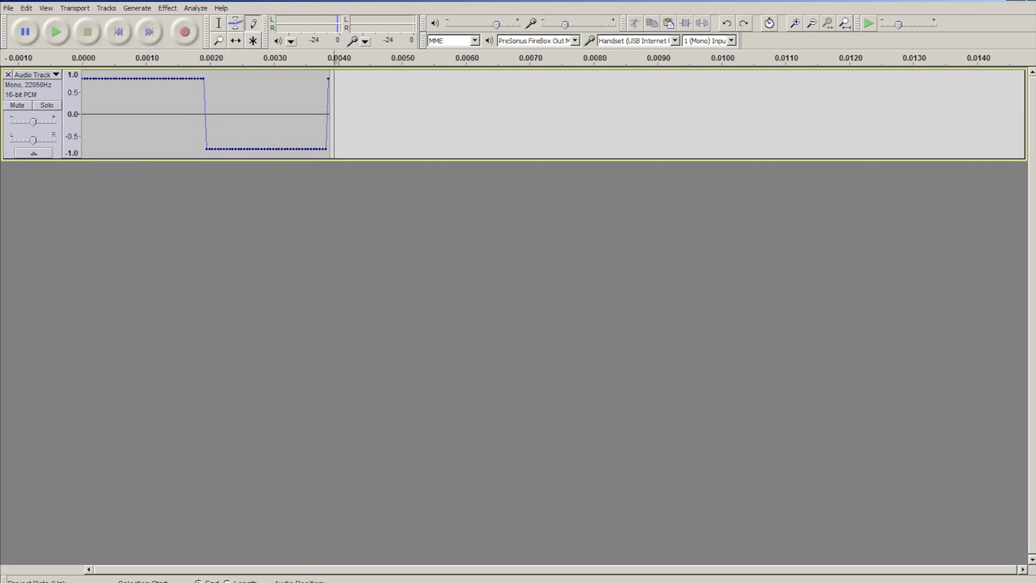
pyautogui.moveTo(117, 83)
pyautogui.mouseDown()
pyautogui.moveTo(111, 108)
pyautogui.moveTo(154, 105)
pyautogui.mouseUp()
pyautogui.press('space')
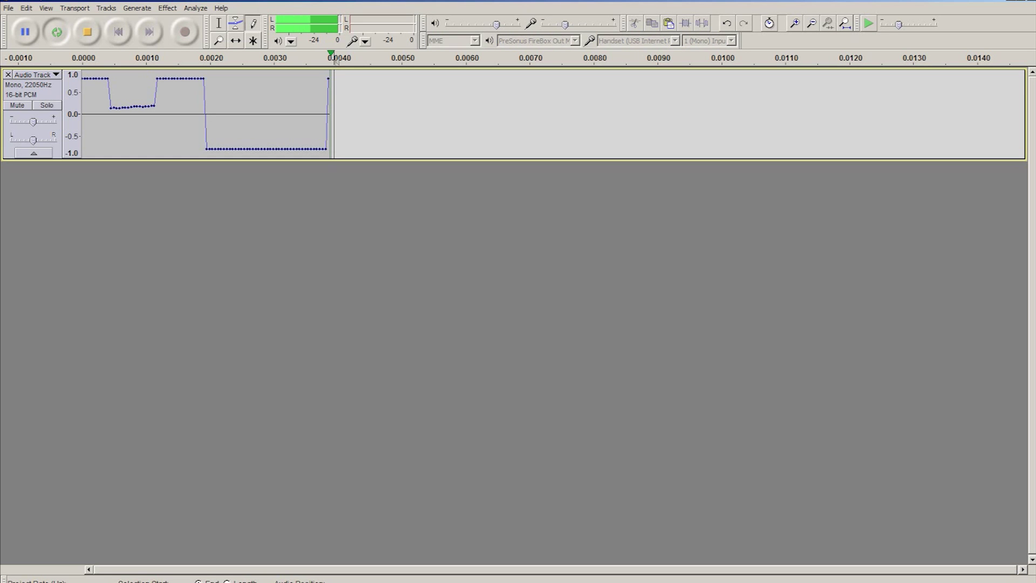
# - Undo the redrawn samples and delete the square-wave track
pyautogui.hotkey('ctrl', 'z')
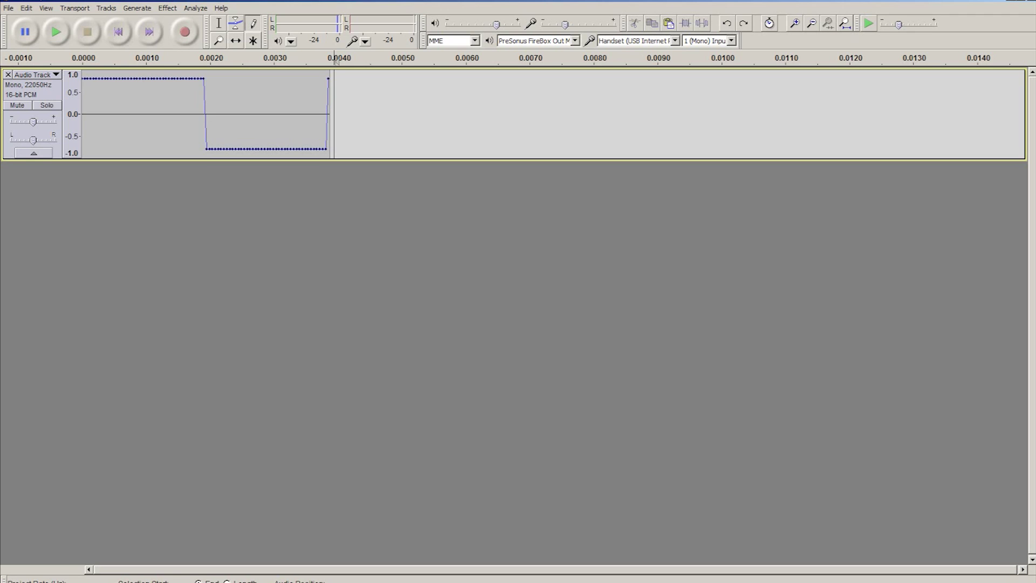
pyautogui.click(8, 74)
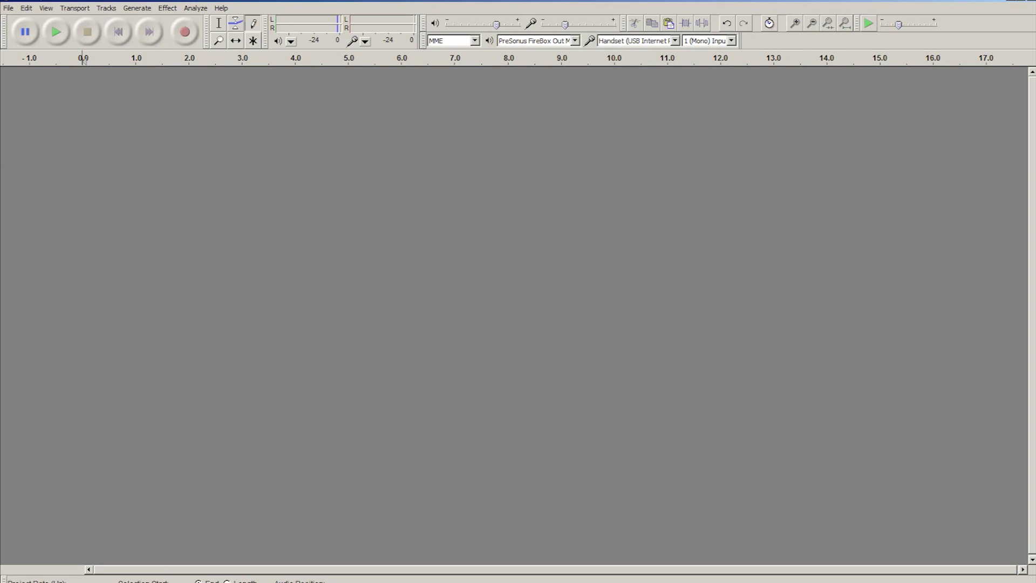
# - Generate a 30-second sawtooth tone on a new track
pyautogui.click(195, 8)
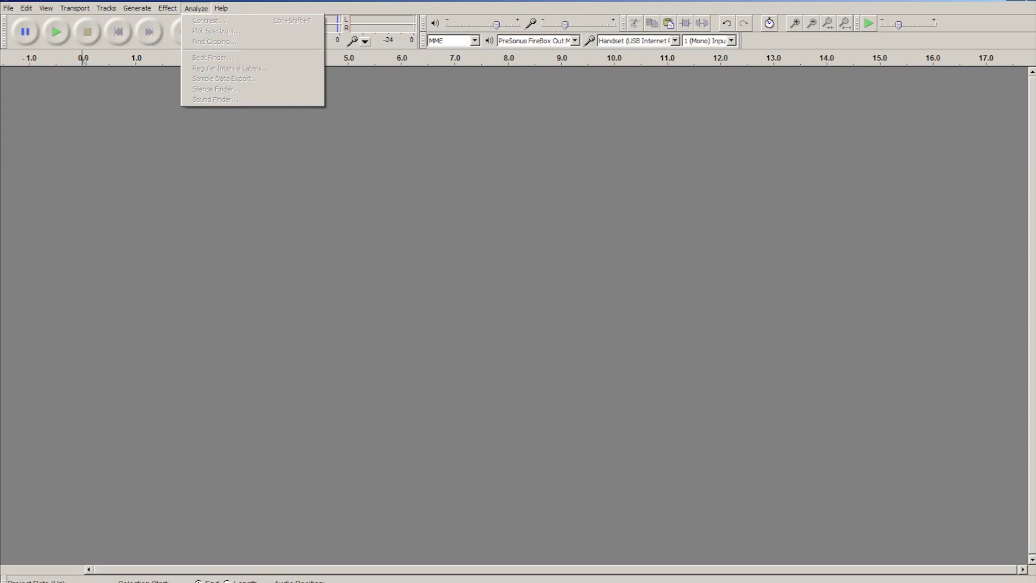
pyautogui.moveTo(137, 8)
pyautogui.press('Down')
pyautogui.press('Down')
pyautogui.press('Down')
pyautogui.press('Down')
pyautogui.press('Down')
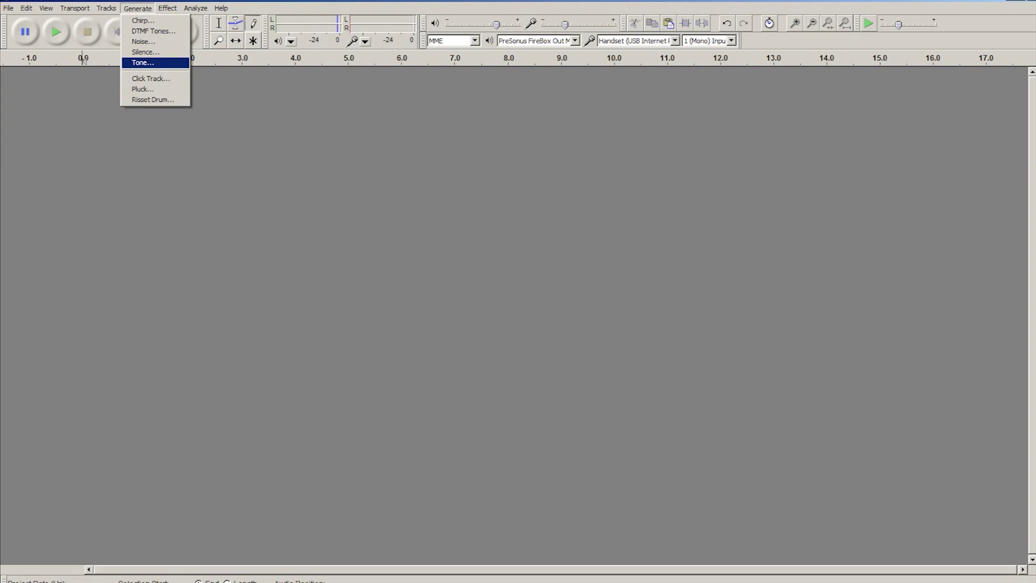
pyautogui.press('Return')
pyautogui.hotkey('alt', 'Down')
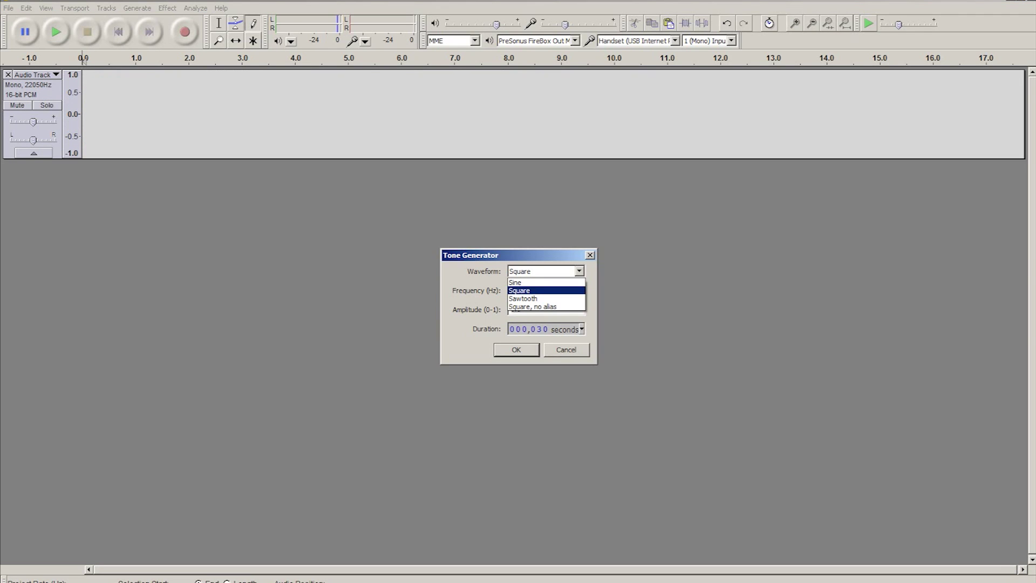
pyautogui.press('Down')
pyautogui.click(516, 350)
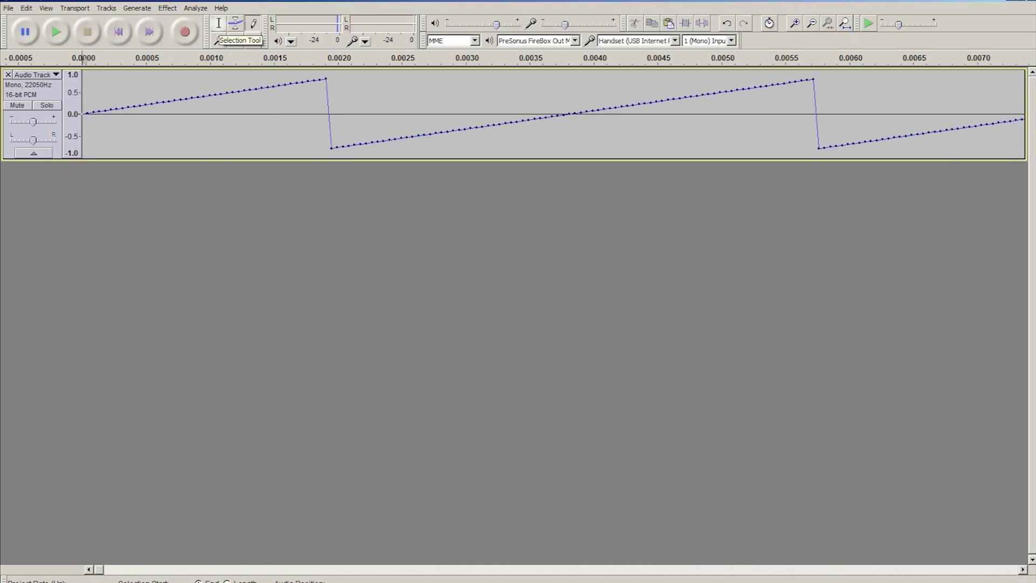
# - Trim the sawtooth track to its first cycle, keeping the audio from 0 to about 0.0038 seconds
pyautogui.click(219, 23)
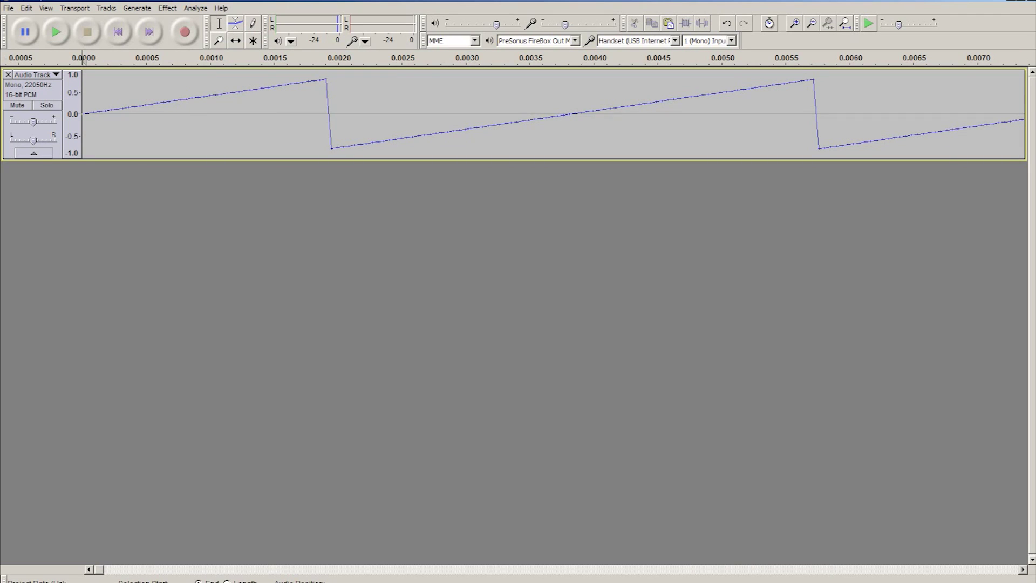
pyautogui.moveTo(572, 113); pyautogui.dragTo(82, 113)
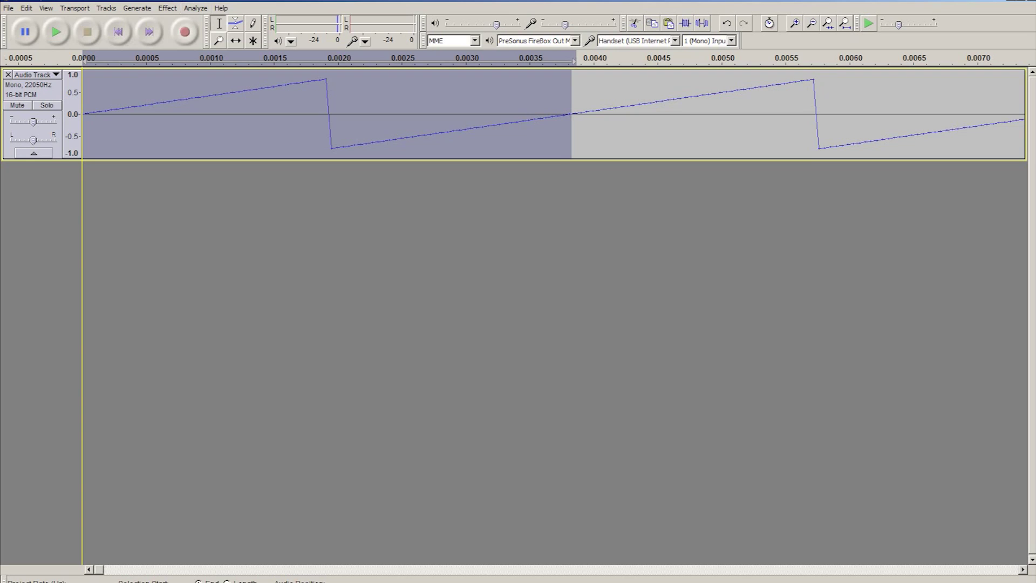
pyautogui.hotkey('ctrl', 't')
pyautogui.press('Home')
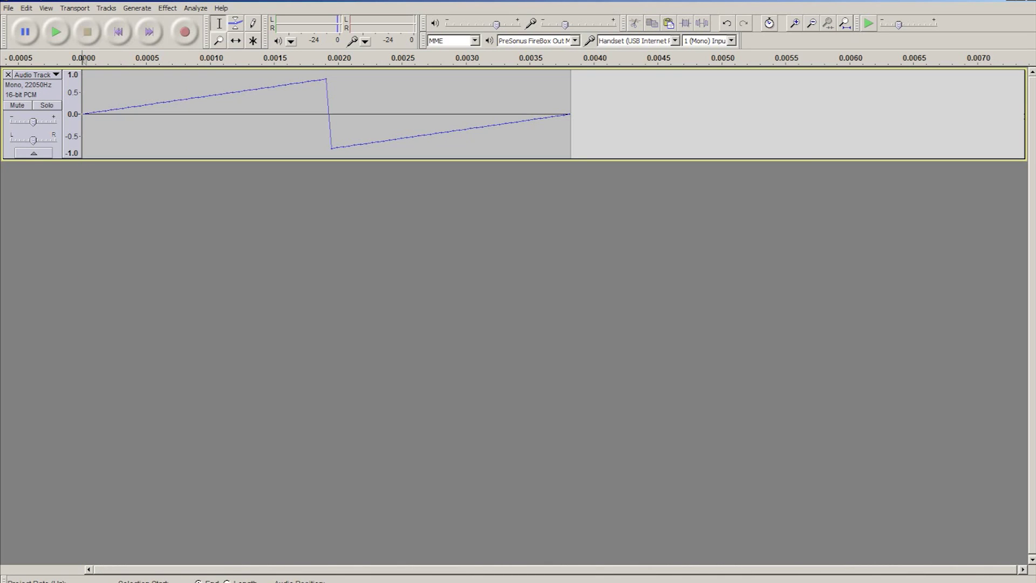
# - Redraw the sawtooth's samples as plateaus near 0.9 from about 0.0010 to 0.0019 seconds and near -0.8 from there to 0.0027 seconds
pyautogui.click(252, 23)
pyautogui.moveTo(326, 79); pyautogui.dragTo(209, 73)
pyautogui.moveTo(332, 147); pyautogui.dragTo(432, 148)
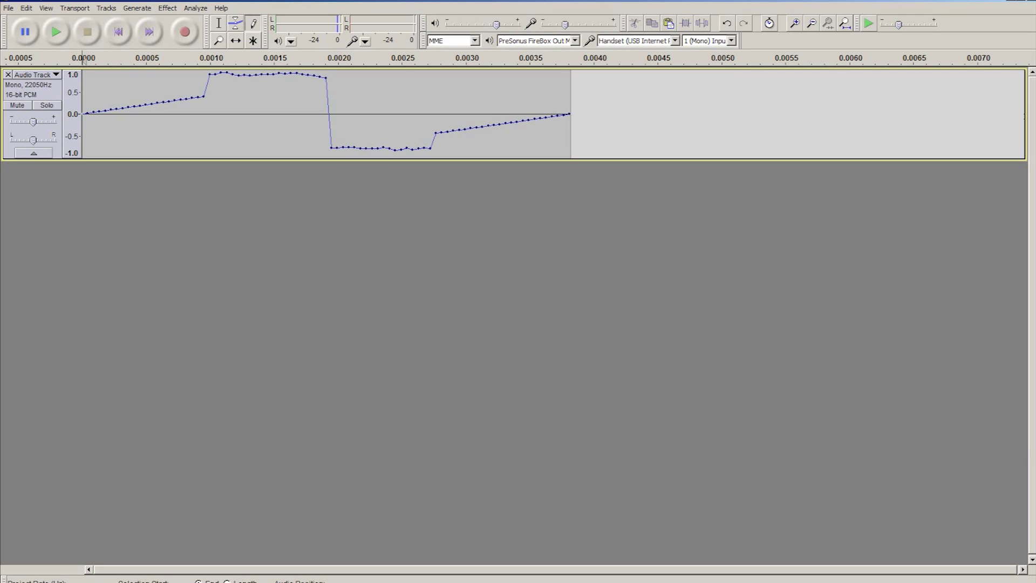